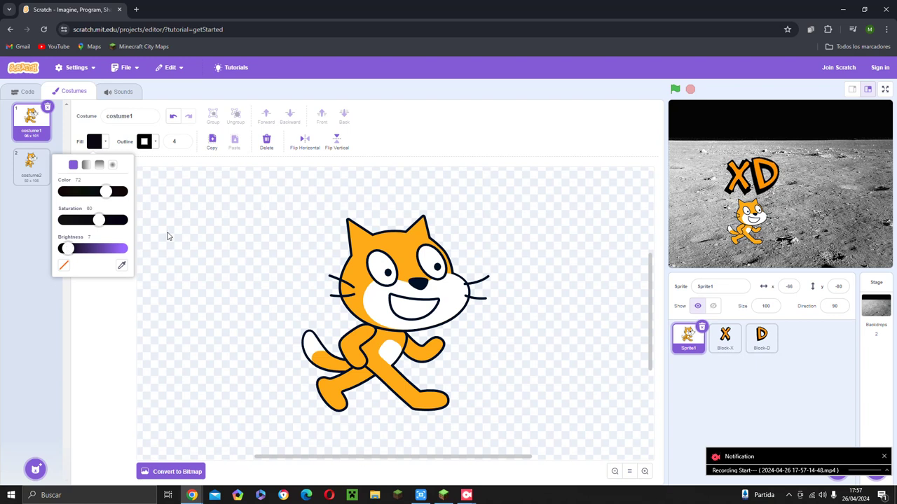
# Step: Fill the orange parts of the cat's head, body, arms, legs and tail with black in costume1
pyautogui.click(168, 234)
pyautogui.click(88, 202)
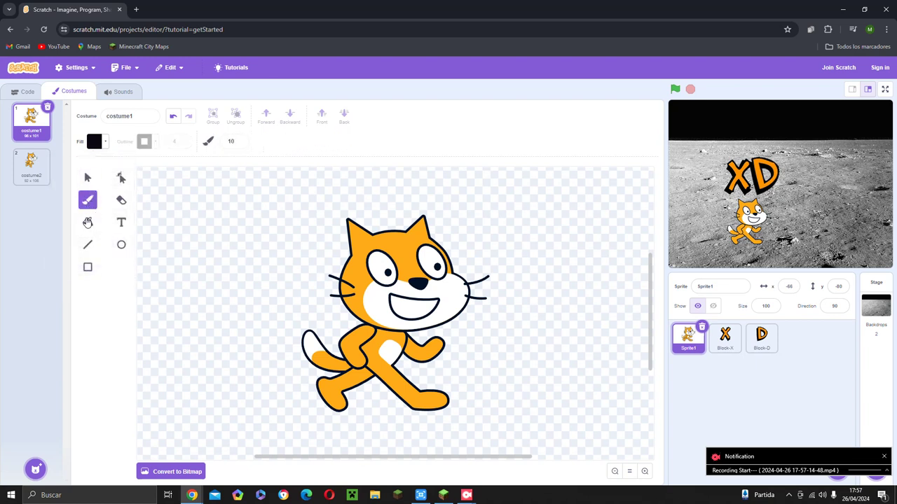
pyautogui.click(88, 222)
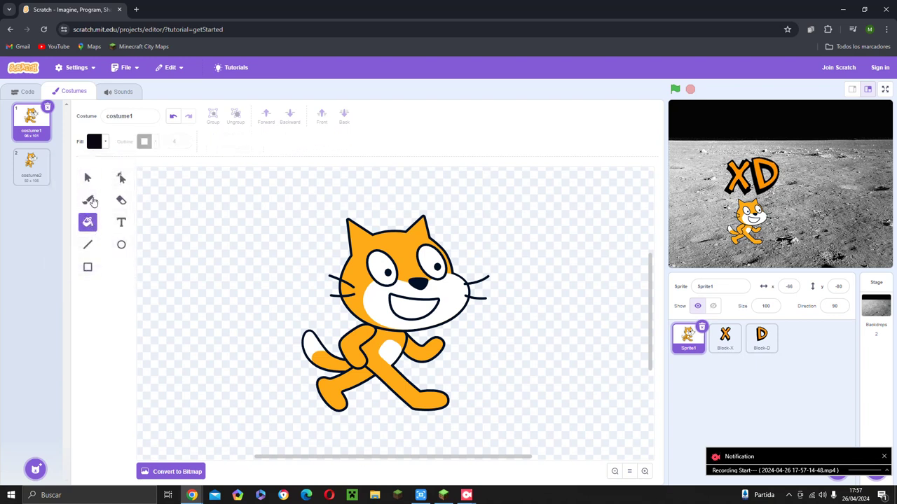
pyautogui.click(88, 201)
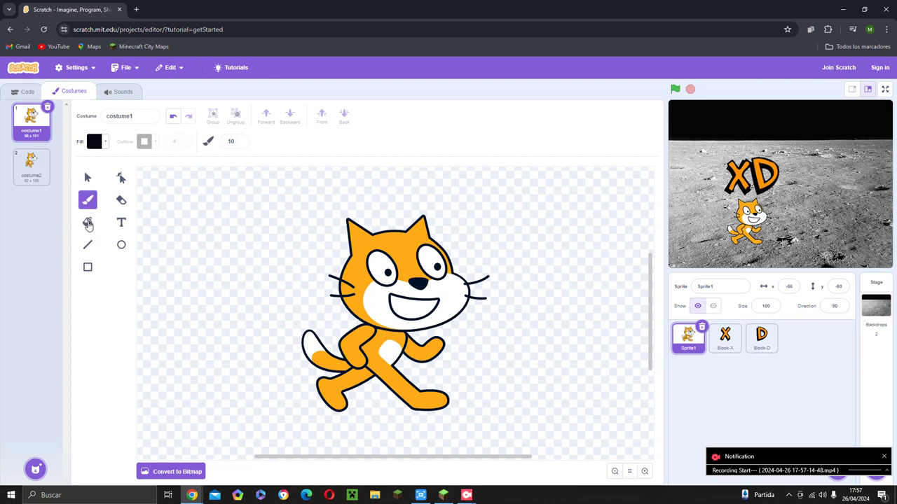
pyautogui.click(88, 223)
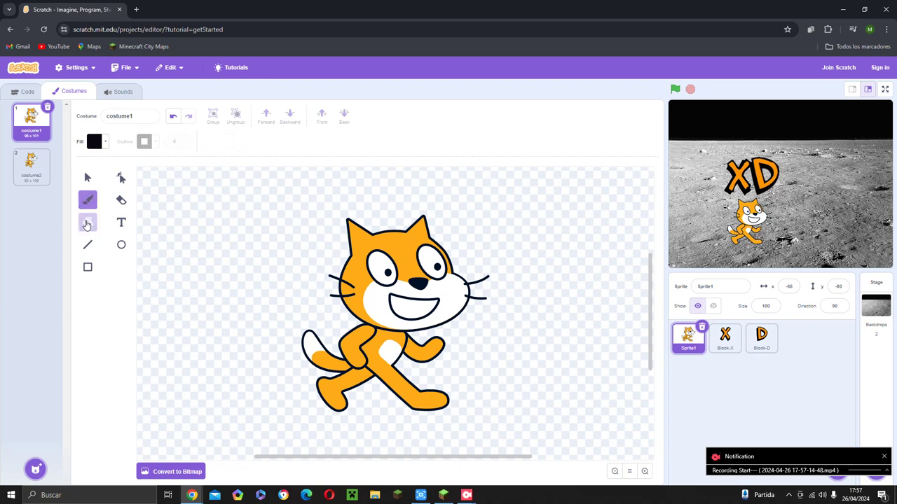
pyautogui.click(384, 251)
pyautogui.click(365, 357)
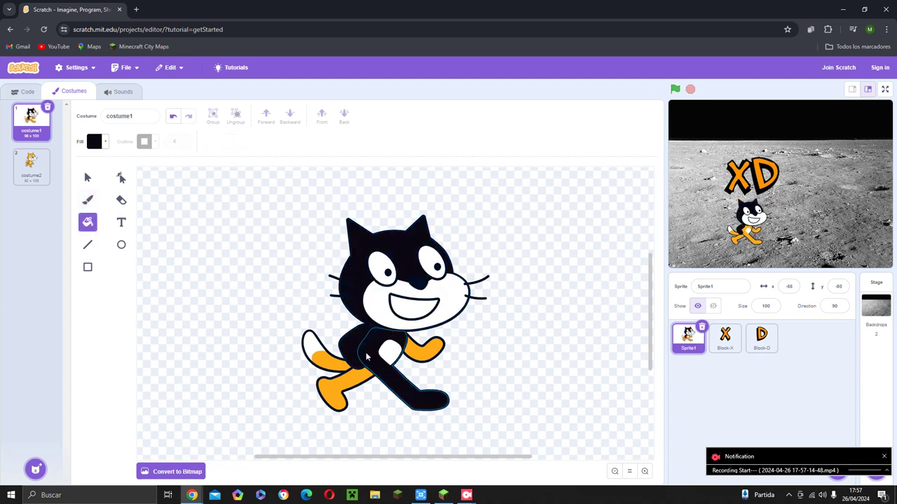
pyautogui.click(328, 363)
pyautogui.click(350, 387)
pyautogui.click(431, 349)
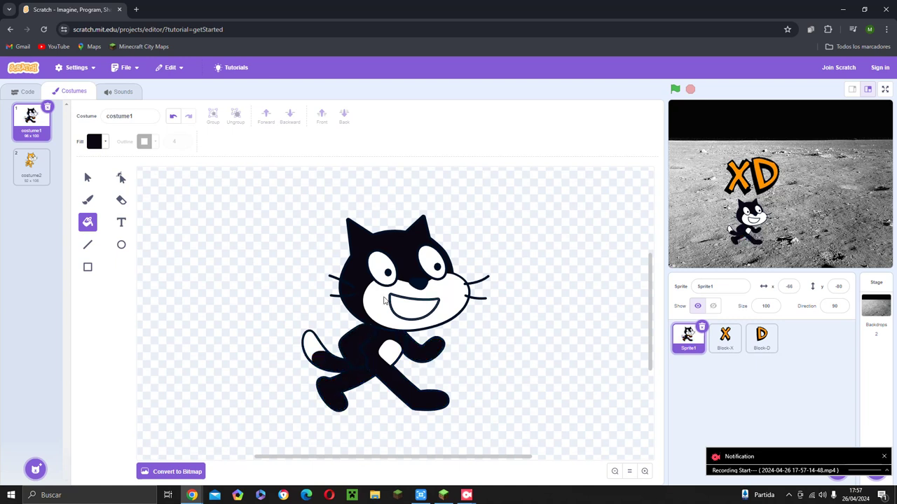
# Step: Fill both eyes, the muzzle and the mouth with an orange-red of color 4, saturation 95 and brightness 94
pyautogui.click(94, 142)
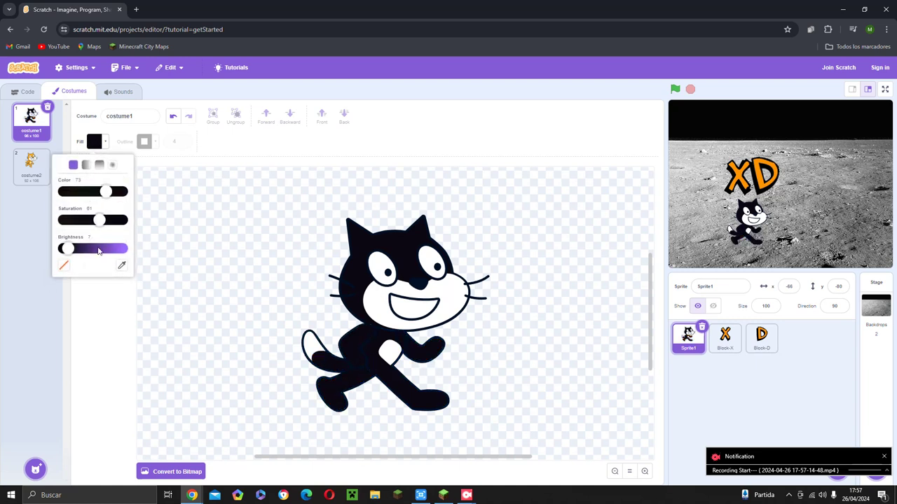
pyautogui.moveTo(98, 250); pyautogui.dragTo(118, 249)
pyautogui.moveTo(106, 193); pyautogui.dragTo(66, 196)
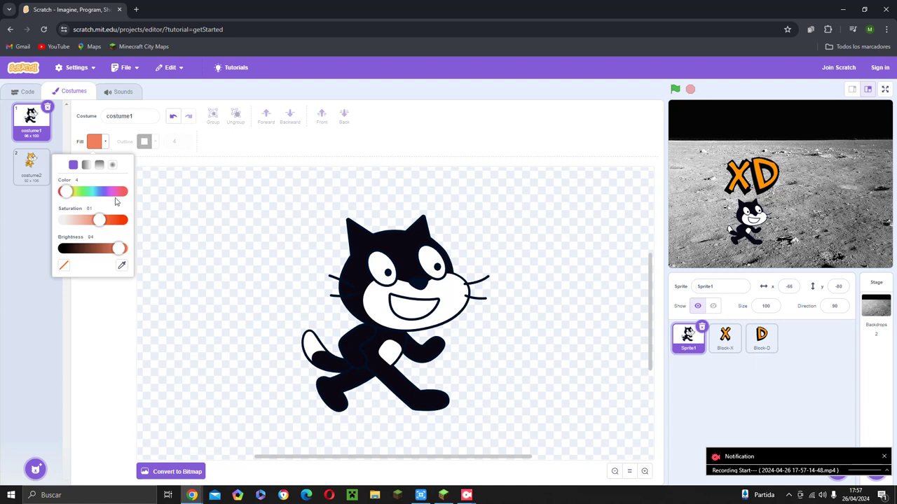
pyautogui.click(120, 221)
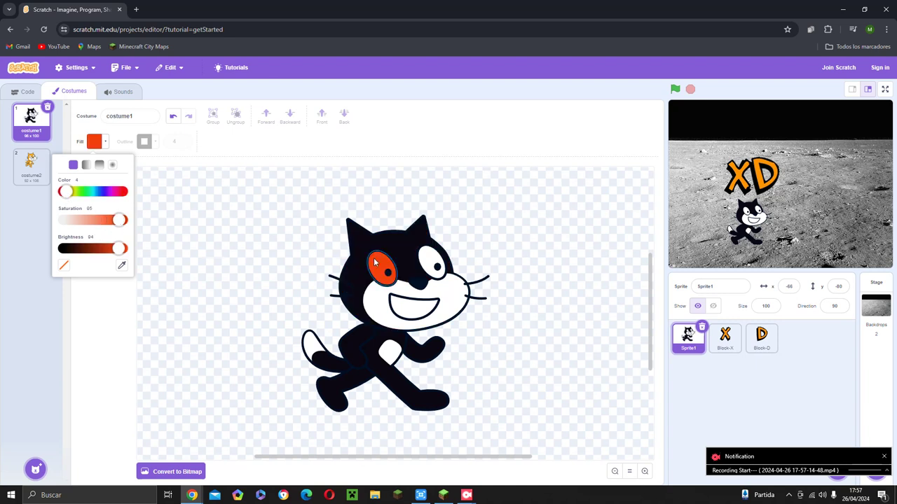
pyautogui.click(375, 262)
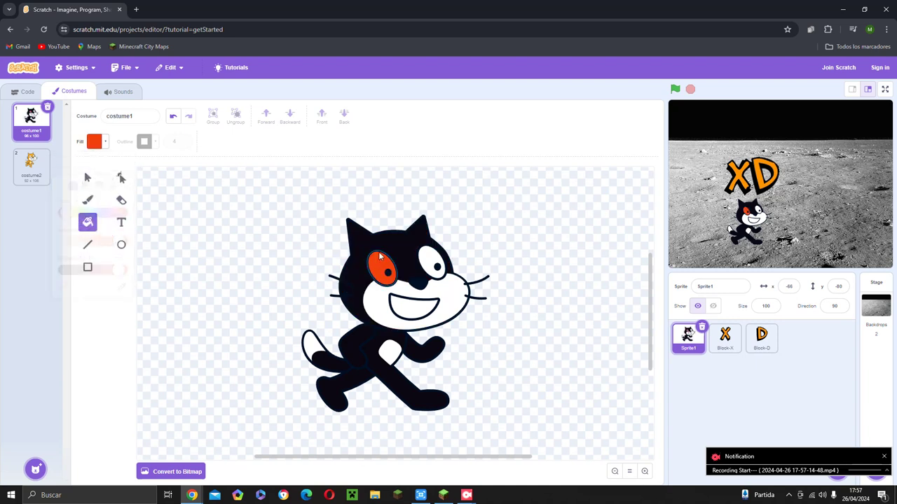
pyautogui.click(432, 259)
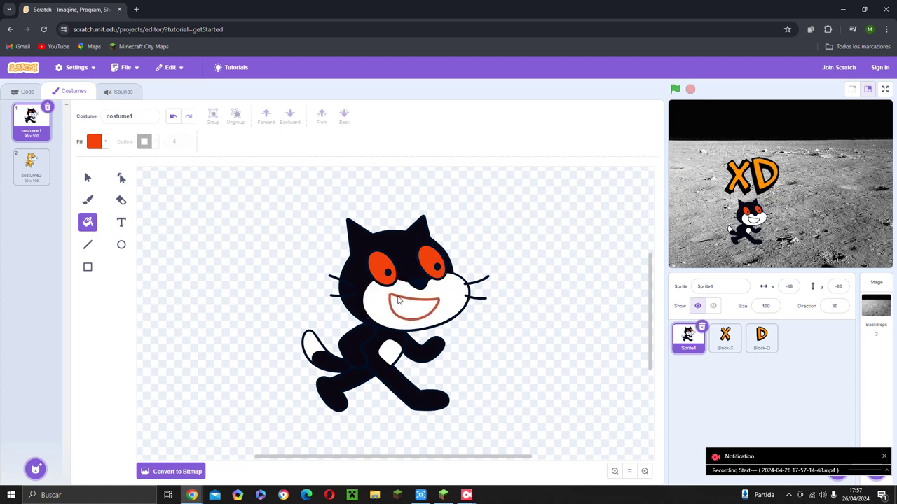
pyautogui.click(368, 306)
pyautogui.click(414, 314)
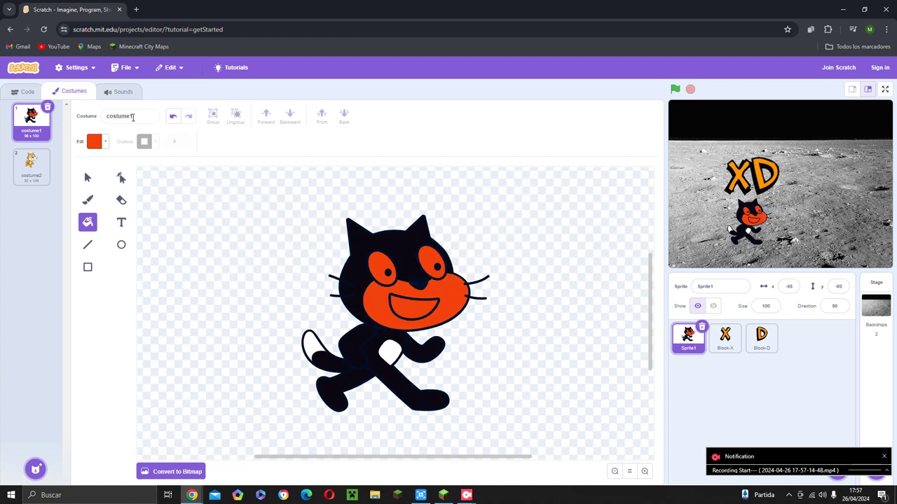
# Step: Refill the cat's muzzle with a near-white of color 100, saturation 1 and brightness 100
pyautogui.click(105, 142)
pyautogui.click(70, 249)
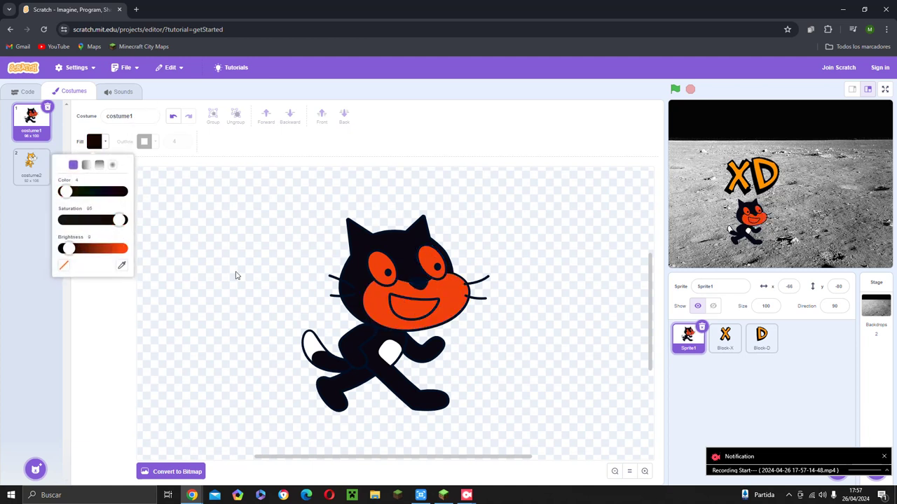
pyautogui.click(382, 299)
pyautogui.click(113, 249)
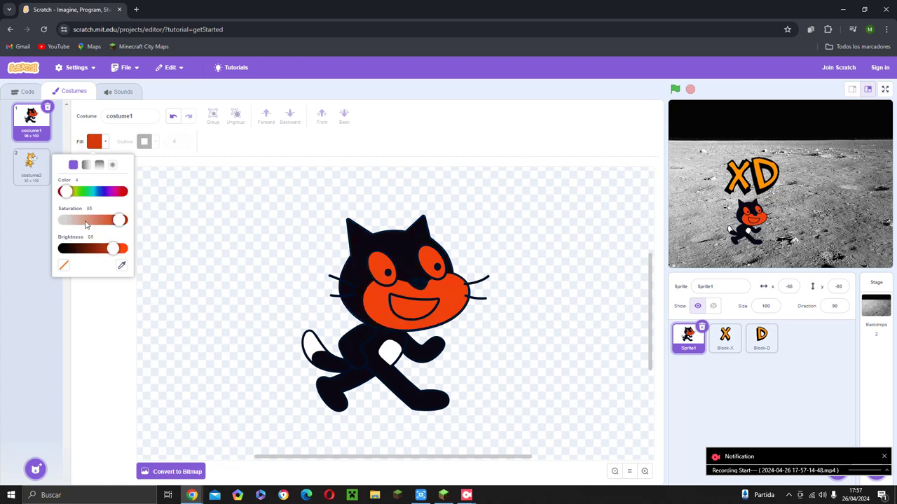
pyautogui.moveTo(85, 224); pyautogui.dragTo(62, 221)
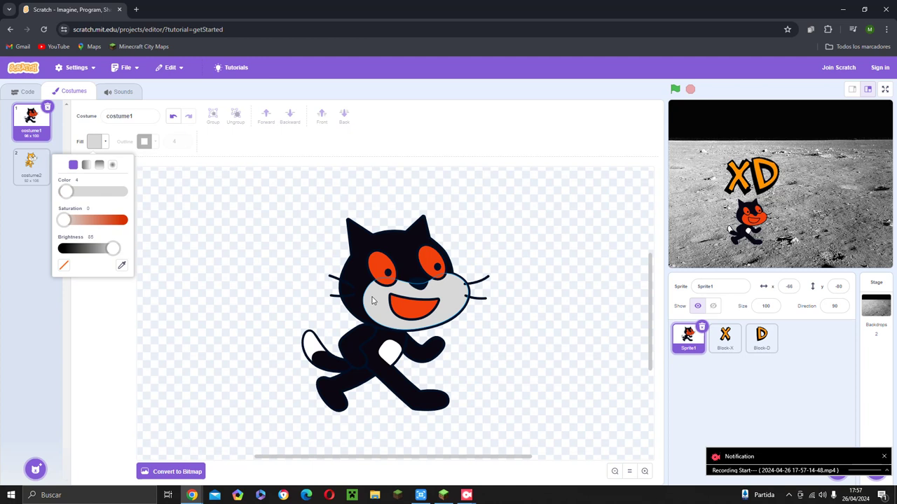
pyautogui.moveTo(99, 196); pyautogui.dragTo(114, 193)
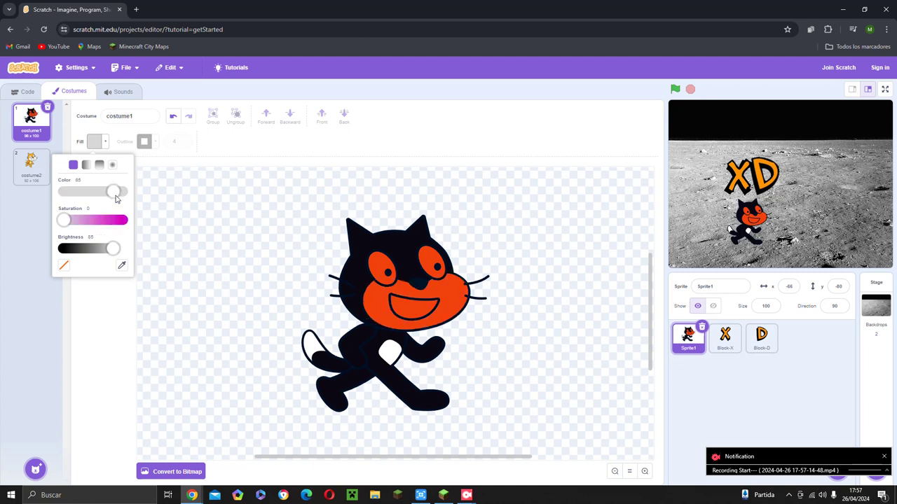
pyautogui.click(101, 220)
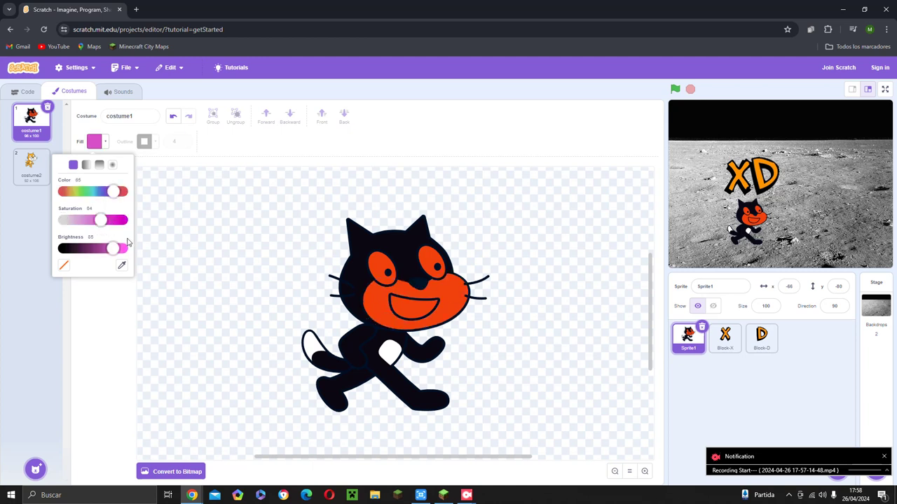
pyautogui.moveTo(84, 220); pyautogui.dragTo(125, 195)
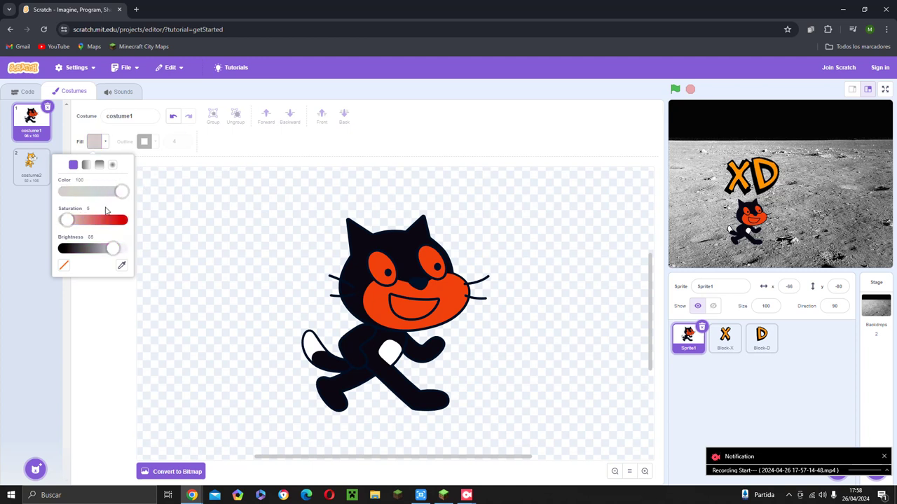
pyautogui.moveTo(102, 251); pyautogui.dragTo(100, 251)
pyautogui.moveTo(114, 222); pyautogui.dragTo(130, 249)
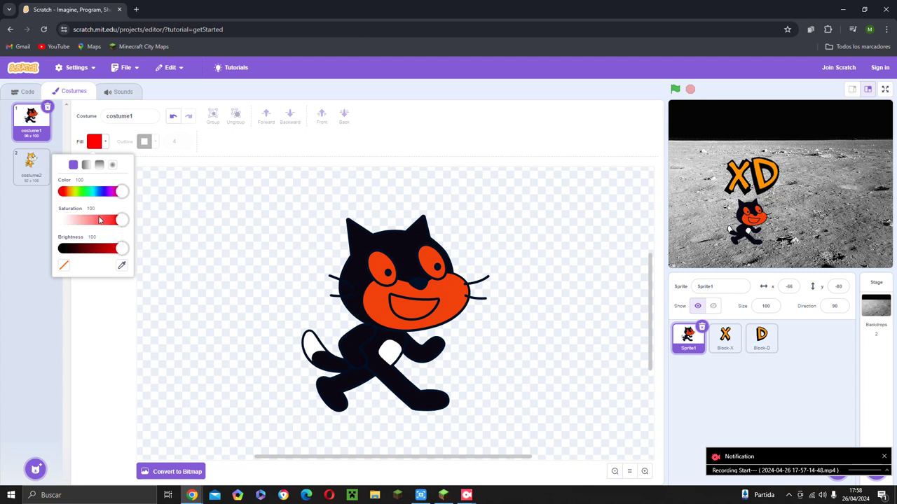
pyautogui.click(66, 219)
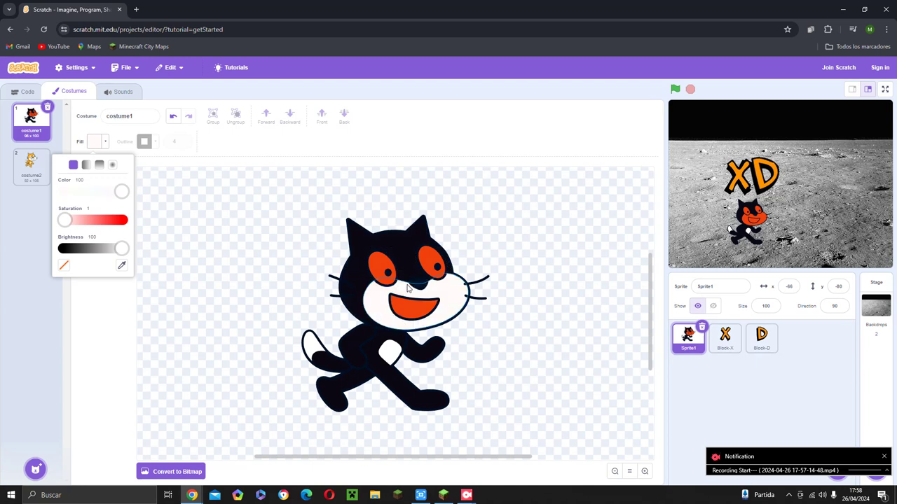
pyautogui.click(379, 295)
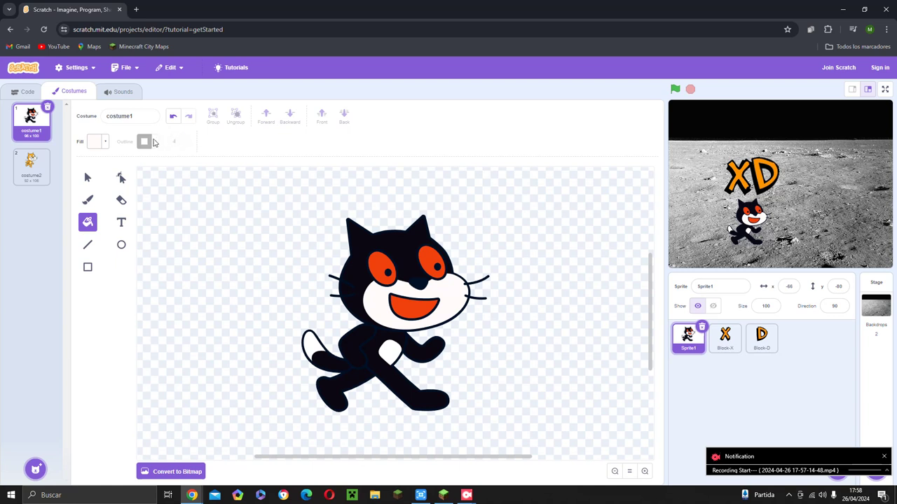
# Step: Set the fill colour to black by lowering its brightness, and switch to the Brush tool
pyautogui.click(106, 143)
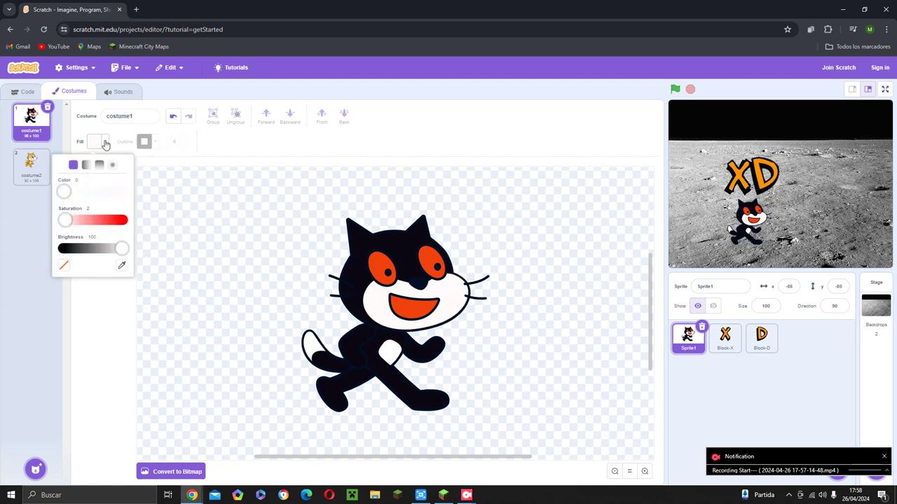
pyautogui.moveTo(93, 248); pyautogui.dragTo(63, 249)
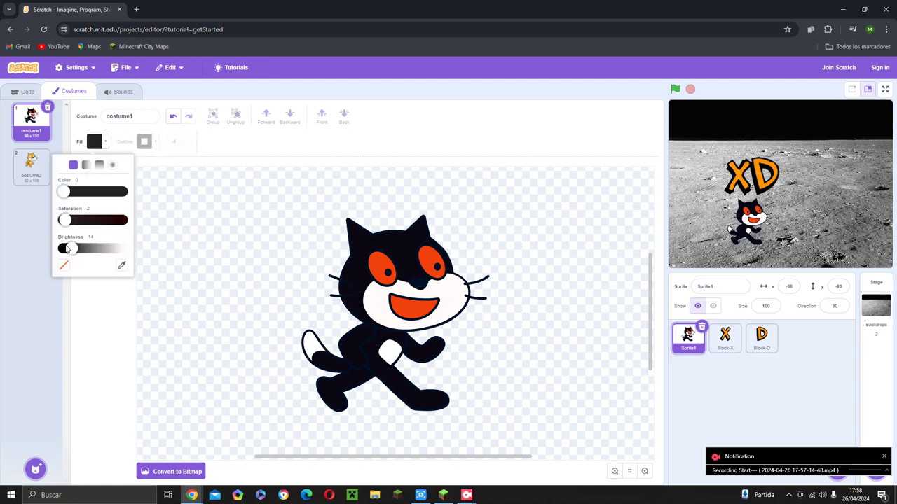
pyautogui.click(203, 256)
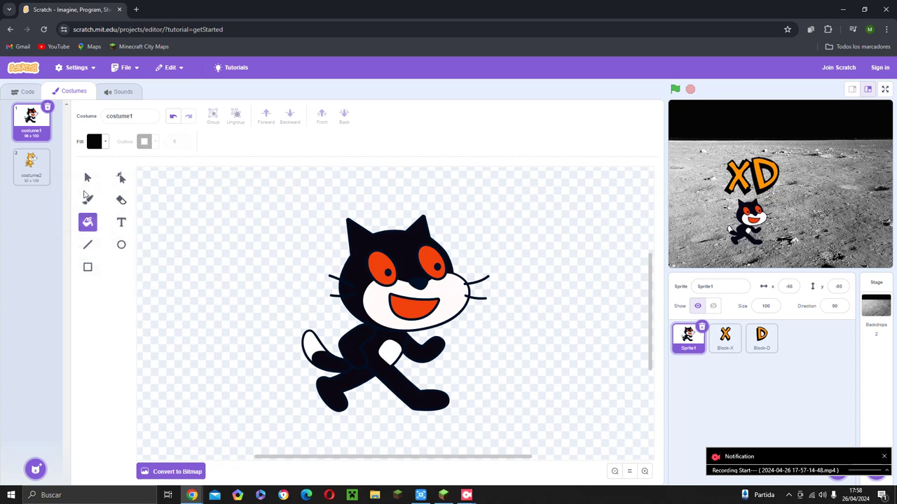
pyautogui.click(87, 198)
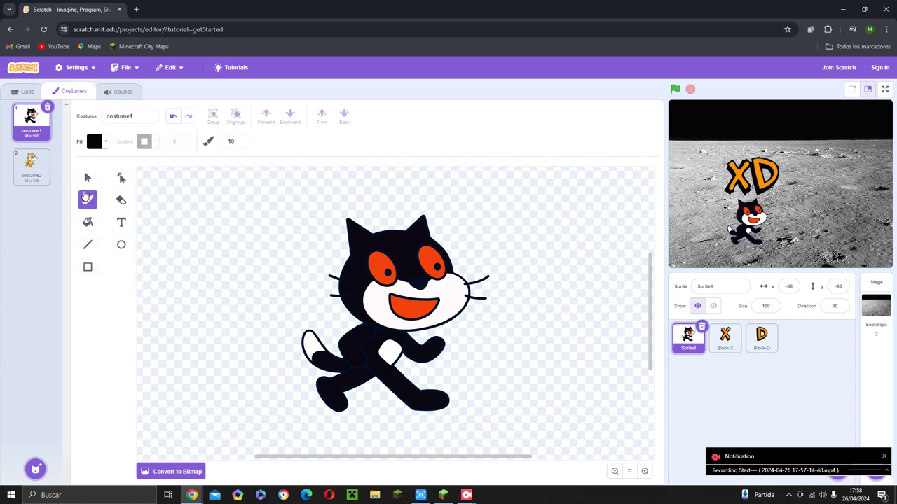
# Step: Try painting elongated black pupils on both red eyes with the brush size set to 8
pyautogui.click(240, 141)
pyautogui.click(240, 141)
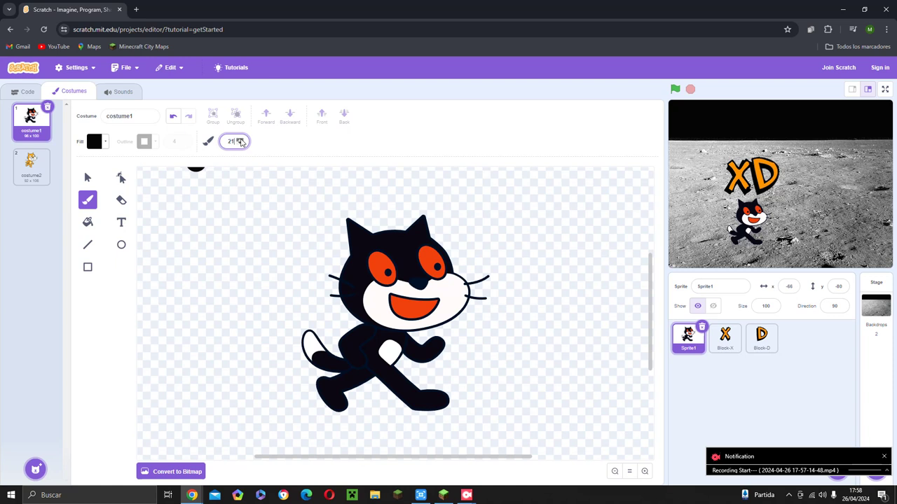
pyautogui.click(240, 141)
pyautogui.click(240, 140)
pyautogui.click(240, 140)
pyautogui.click(240, 141)
pyautogui.click(240, 140)
pyautogui.click(240, 140)
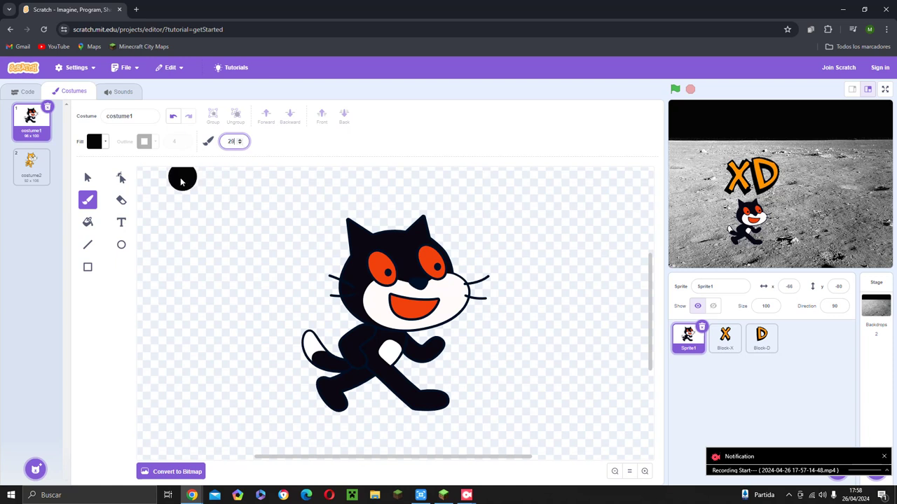
pyautogui.click(239, 143)
pyautogui.click(240, 143)
pyautogui.click(239, 144)
pyautogui.click(240, 144)
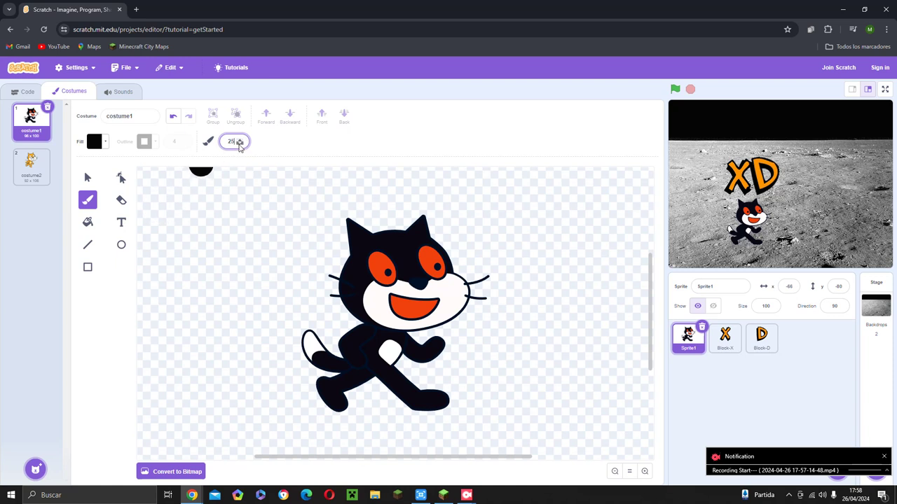
pyautogui.click(239, 143)
pyautogui.click(239, 143)
pyautogui.click(240, 144)
pyautogui.click(240, 144)
pyautogui.click(240, 143)
pyautogui.click(239, 143)
pyautogui.click(239, 143)
pyautogui.click(239, 144)
pyautogui.click(240, 143)
pyautogui.click(238, 144)
pyautogui.click(239, 144)
pyautogui.click(239, 145)
pyautogui.click(389, 271)
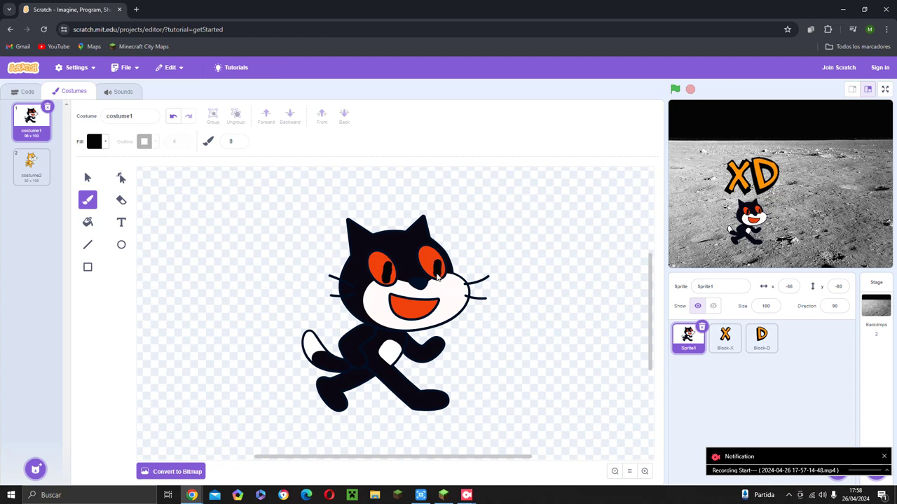
# Step: Undo the brush strokes painted over both pupils
pyautogui.click(173, 117)
pyautogui.click(173, 118)
pyautogui.click(173, 118)
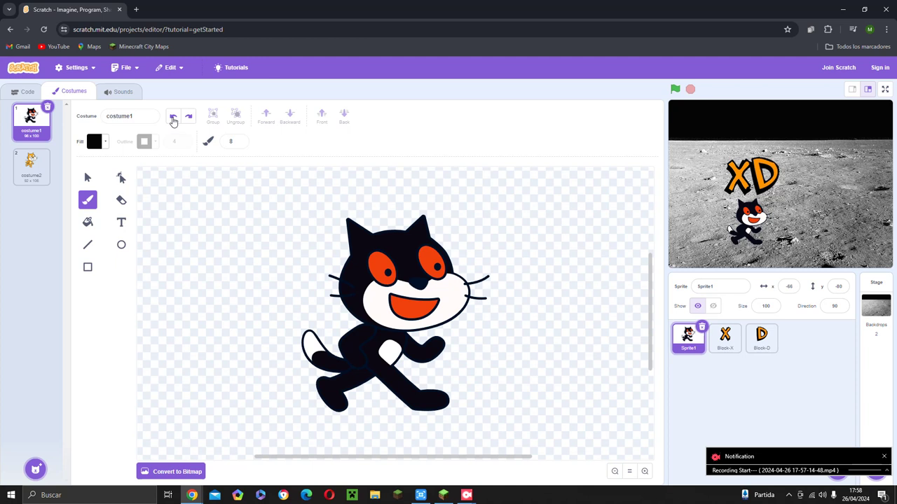
# Step: Paint narrow black slit pupils in both eyes with the brush size set to 5
pyautogui.click(239, 143)
pyautogui.click(239, 144)
pyautogui.click(239, 145)
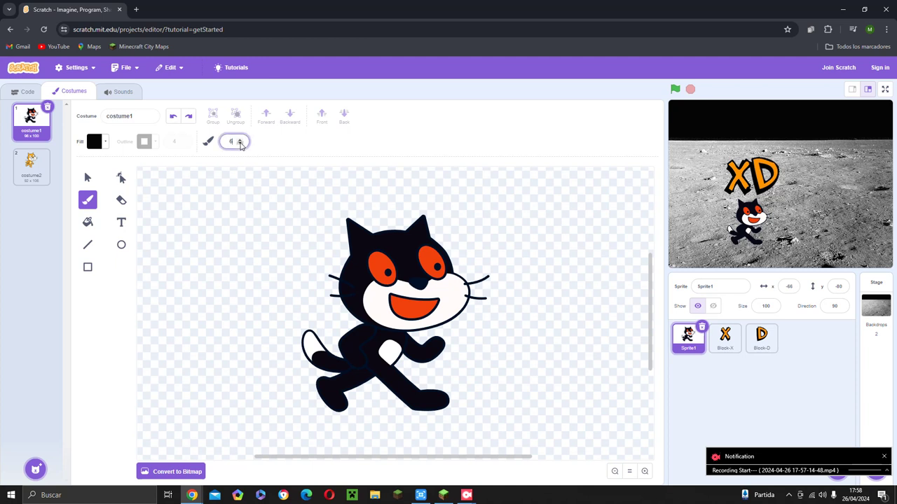
pyautogui.click(388, 272)
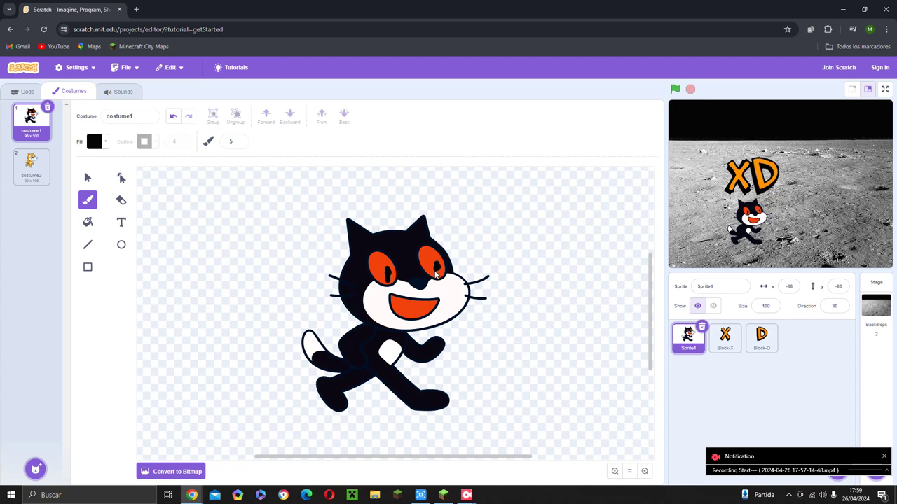
pyautogui.click(173, 118)
# Step: Paint thick slanted black eyelids over the upper part of both eyes with the brush size set to 22
pyautogui.click(101, 141)
pyautogui.click(166, 201)
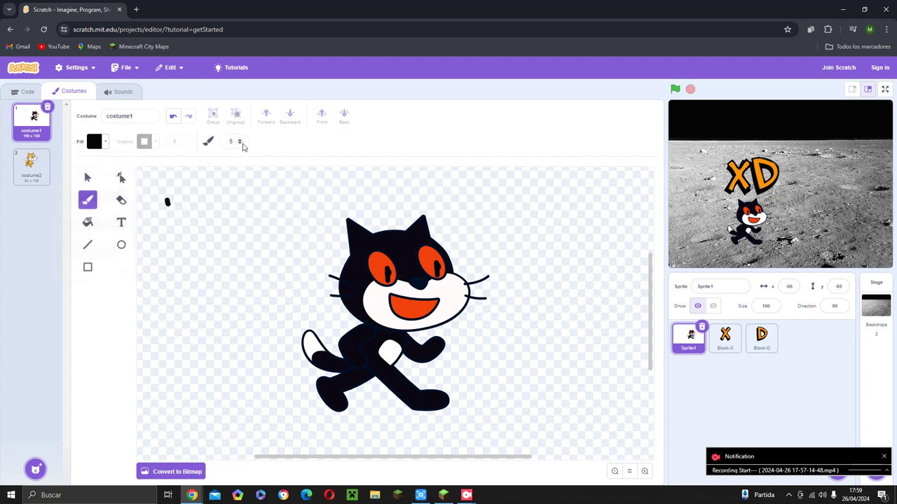
pyautogui.click(240, 141)
pyautogui.moveTo(424, 268)
pyautogui.mouseDown()
pyautogui.moveTo(437, 246)
pyautogui.moveTo(424, 259)
pyautogui.moveTo(387, 261)
pyautogui.moveTo(398, 271)
pyautogui.moveTo(381, 259)
pyautogui.mouseUp()
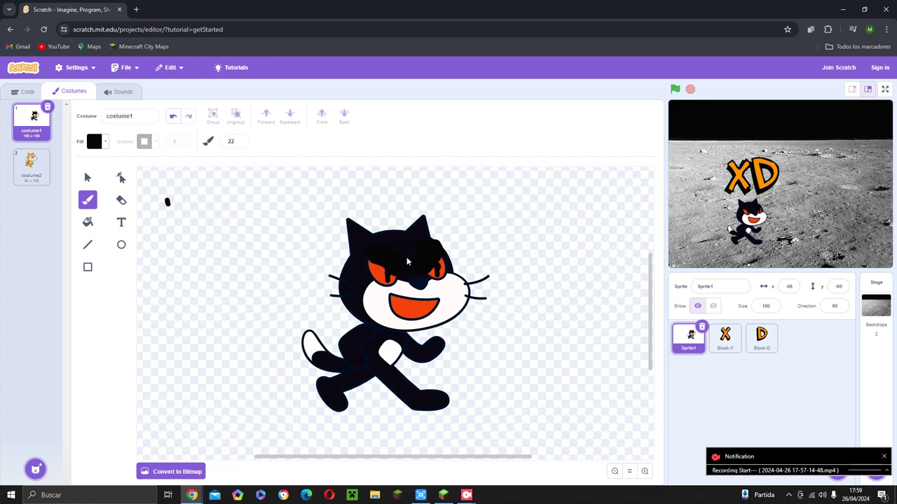
# Step: Change the brush fill colour from black to a very light, almost white grey
pyautogui.click(94, 141)
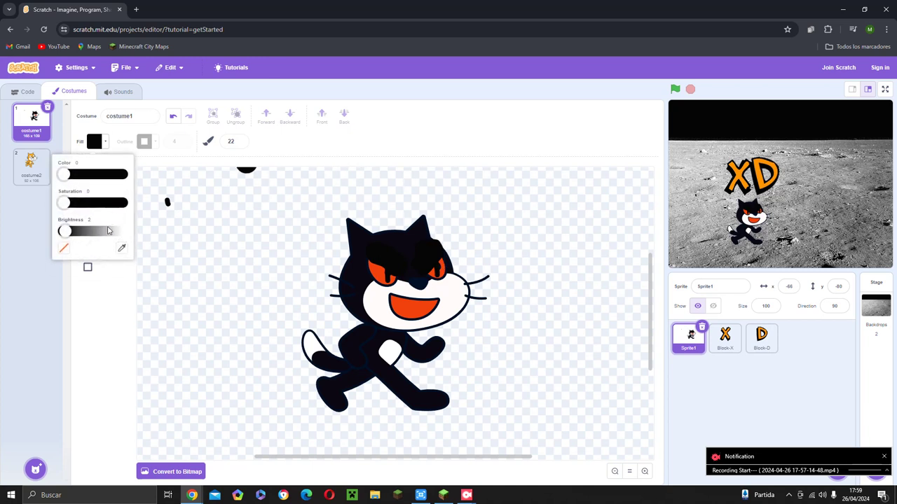
pyautogui.moveTo(109, 231); pyautogui.dragTo(127, 231)
pyautogui.click(212, 246)
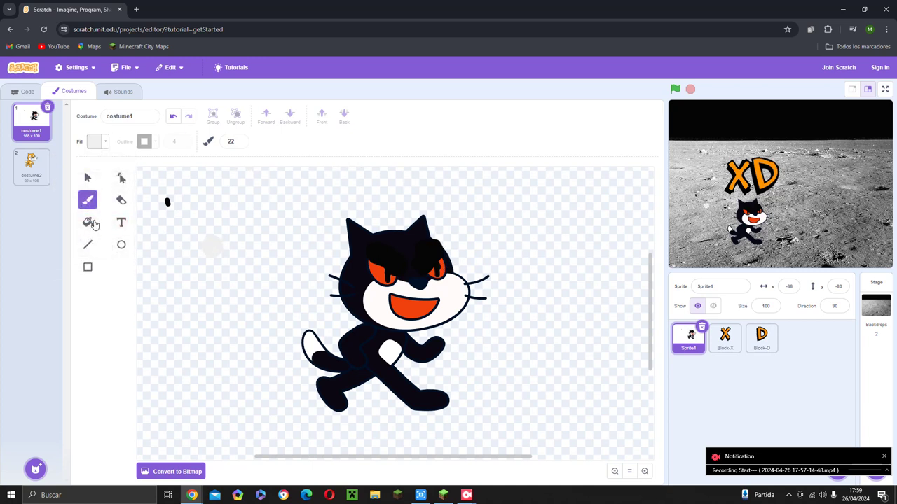
pyautogui.click(88, 223)
pyautogui.click(87, 200)
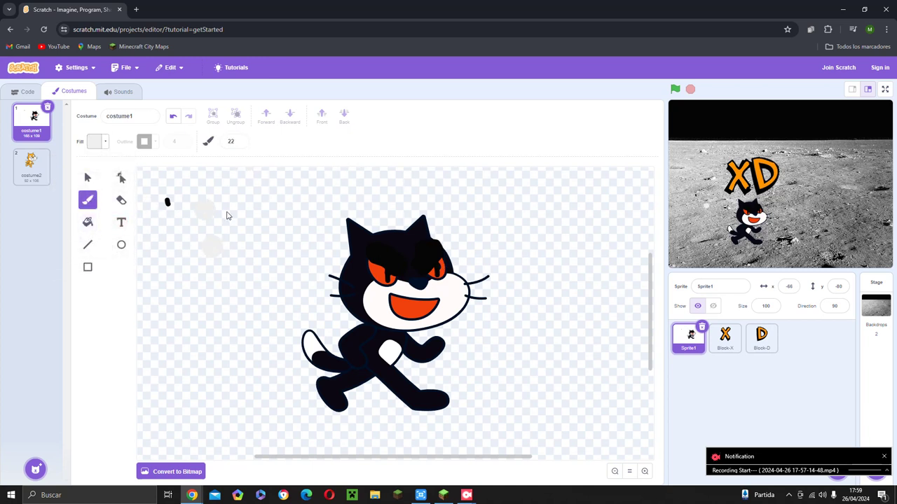
# Step: Paint pointed light fangs along the upper and lower edges of the mouth with the brush size set to 3
pyautogui.click(239, 144)
pyautogui.click(238, 145)
pyautogui.click(239, 144)
pyautogui.click(239, 145)
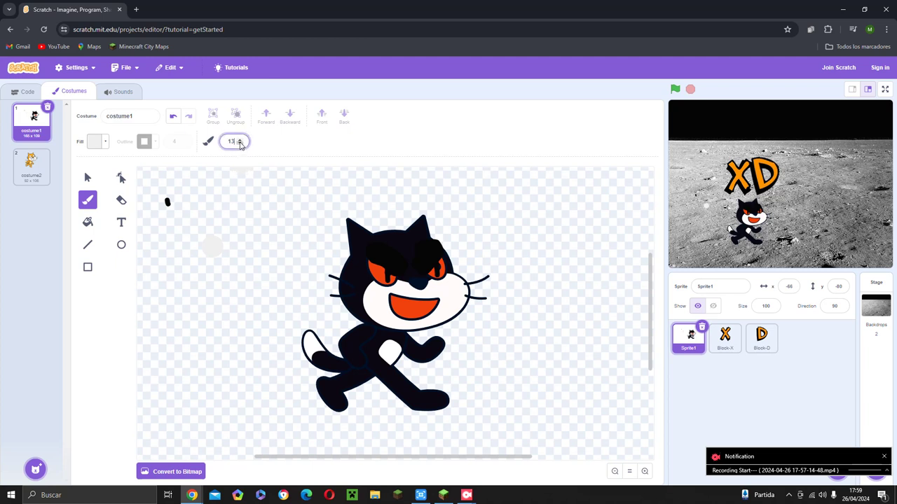
pyautogui.click(239, 144)
pyautogui.click(394, 299)
pyautogui.moveTo(396, 303); pyautogui.dragTo(430, 304)
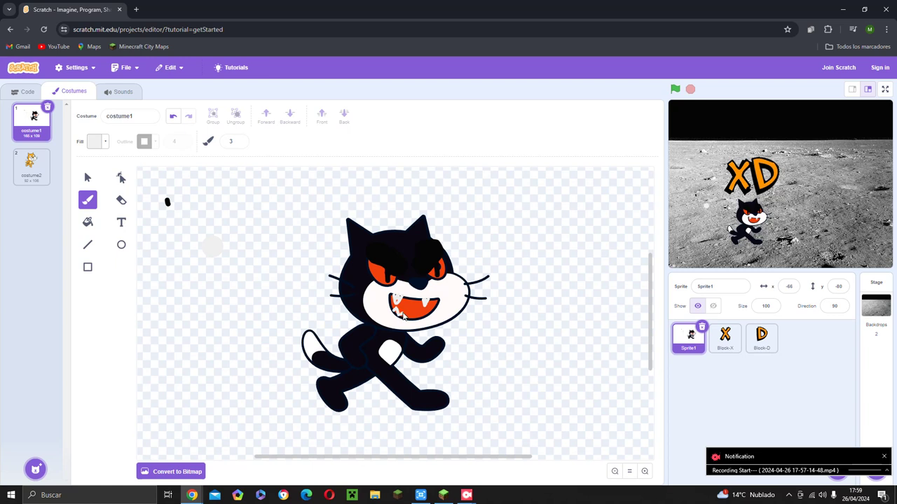
pyautogui.moveTo(408, 319); pyautogui.dragTo(429, 316)
pyautogui.click(172, 117)
pyautogui.click(172, 117)
# Step: Change the brush fill colour to a dark, strongly saturated red with brightness 79
pyautogui.click(96, 142)
pyautogui.click(123, 202)
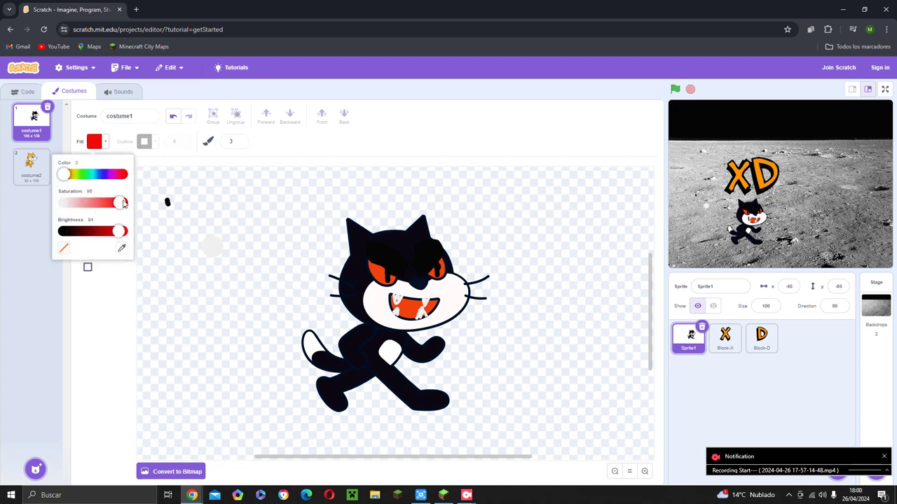
pyautogui.moveTo(119, 232); pyautogui.dragTo(111, 231)
pyautogui.click(163, 243)
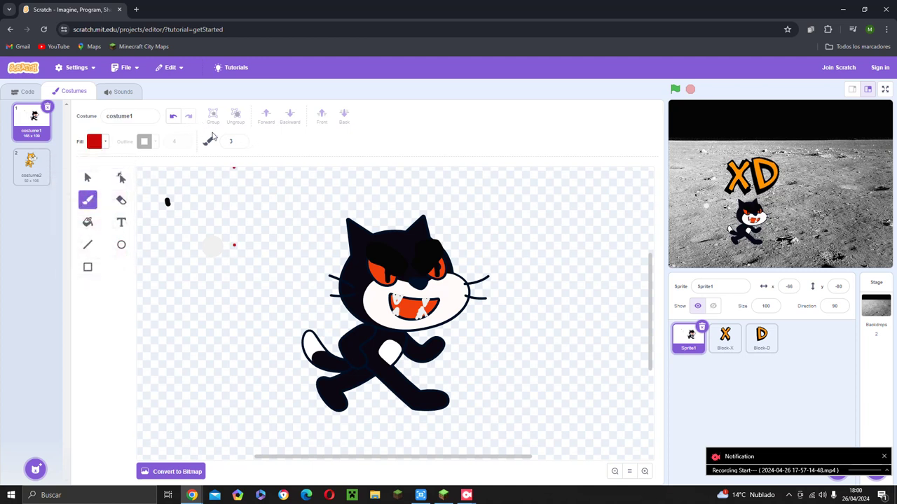
# Step: Try a large red dab above the cat's right-hand eye with the brush size set to 28, and undo it
pyautogui.doubleClick(241, 140)
pyautogui.click(242, 141)
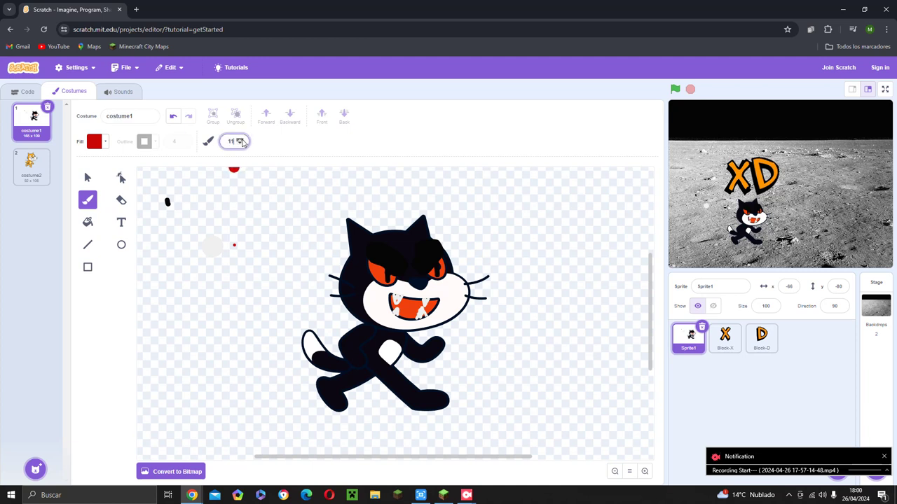
pyautogui.click(242, 141)
pyautogui.click(242, 141)
pyautogui.click(242, 141)
pyautogui.click(241, 140)
pyautogui.click(425, 251)
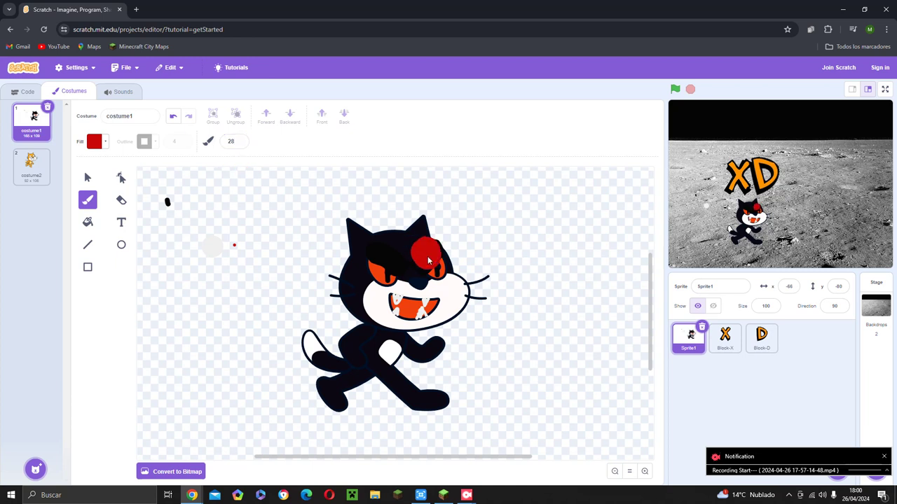
pyautogui.click(173, 115)
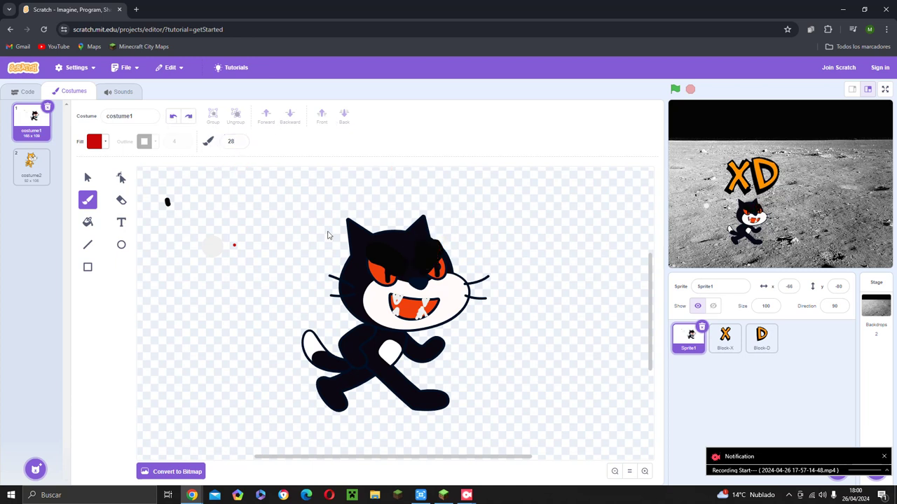
# Step: Reduce the red brush's size to 14
pyautogui.click(239, 144)
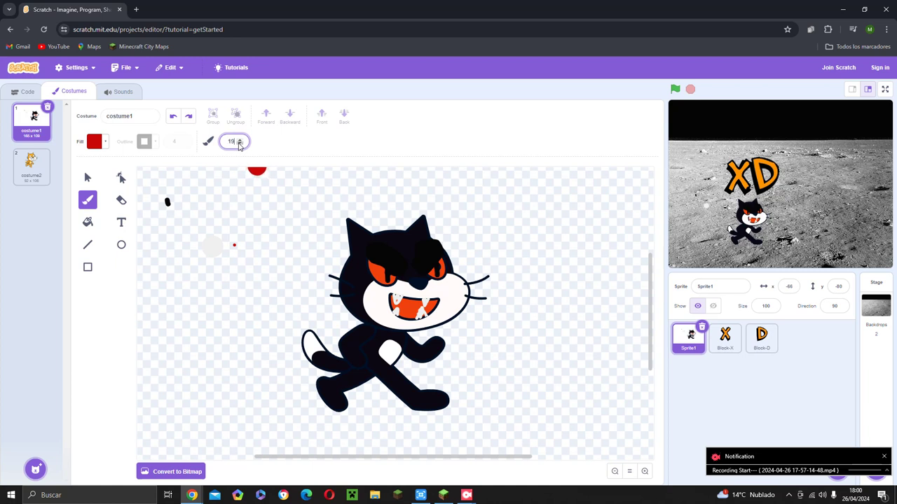
pyautogui.click(239, 145)
pyautogui.click(239, 144)
# Step: Try painting short red drips over the lower part of the mouth, and undo the strokes
pyautogui.moveTo(421, 317)
pyautogui.mouseDown()
pyautogui.moveTo(421, 328)
pyautogui.moveTo(397, 315)
pyautogui.mouseUp()
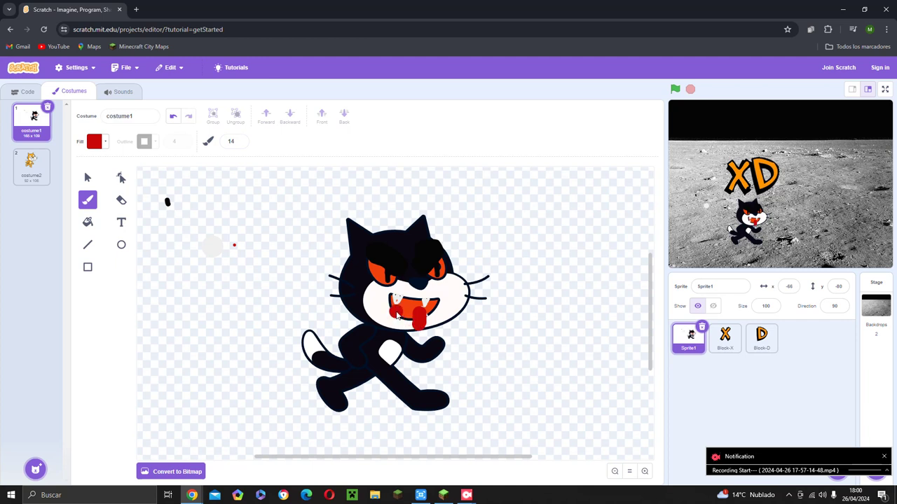
pyautogui.click(174, 118)
pyautogui.click(175, 118)
# Step: Paint a thick red stream from the mouth down to a wide puddle under the feet, with trails spreading to one side
pyautogui.moveTo(407, 314)
pyautogui.mouseDown()
pyautogui.moveTo(392, 308)
pyautogui.moveTo(372, 346)
pyautogui.moveTo(375, 415)
pyautogui.moveTo(416, 428)
pyautogui.moveTo(431, 420)
pyautogui.moveTo(290, 420)
pyautogui.moveTo(319, 425)
pyautogui.moveTo(302, 435)
pyautogui.moveTo(430, 429)
pyautogui.moveTo(269, 440)
pyautogui.moveTo(200, 421)
pyautogui.moveTo(185, 437)
pyautogui.mouseUp()
pyautogui.moveTo(177, 452); pyautogui.dragTo(159, 457)
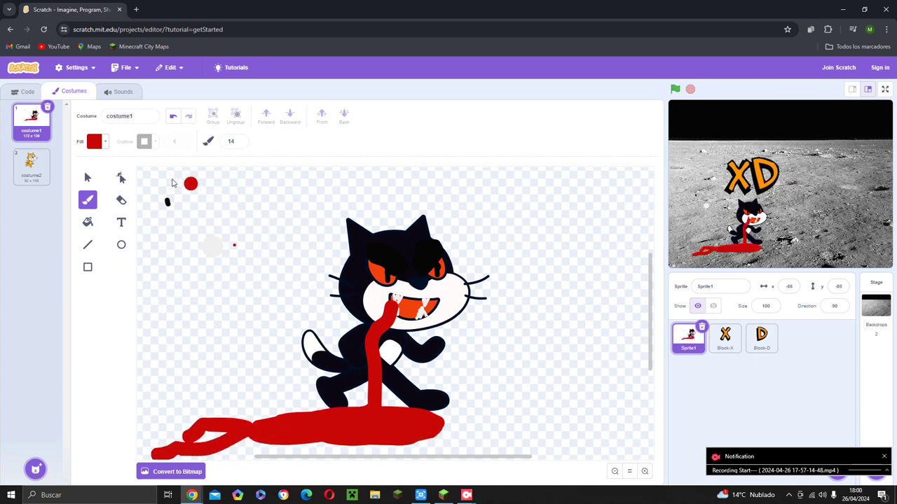
# Step: Change the fill colour to grey with saturation 0 and set the outline width to 9
pyautogui.click(87, 178)
pyautogui.click(95, 142)
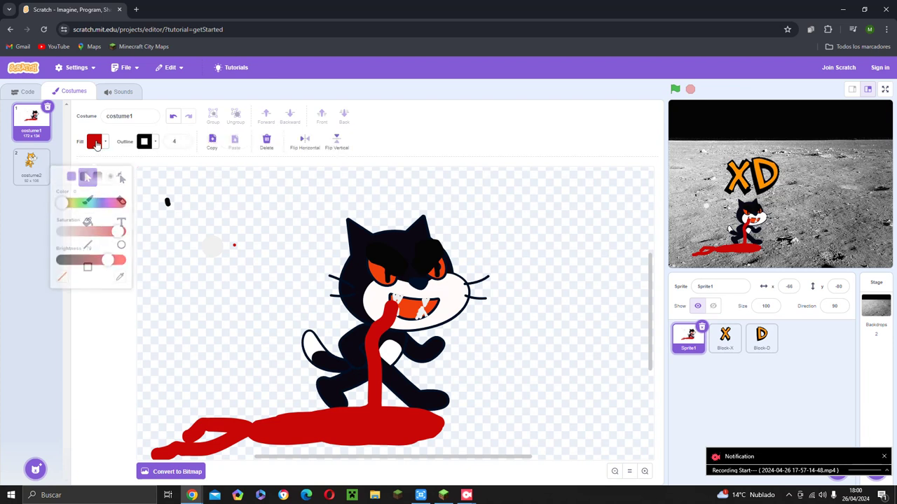
pyautogui.moveTo(79, 221); pyautogui.dragTo(61, 221)
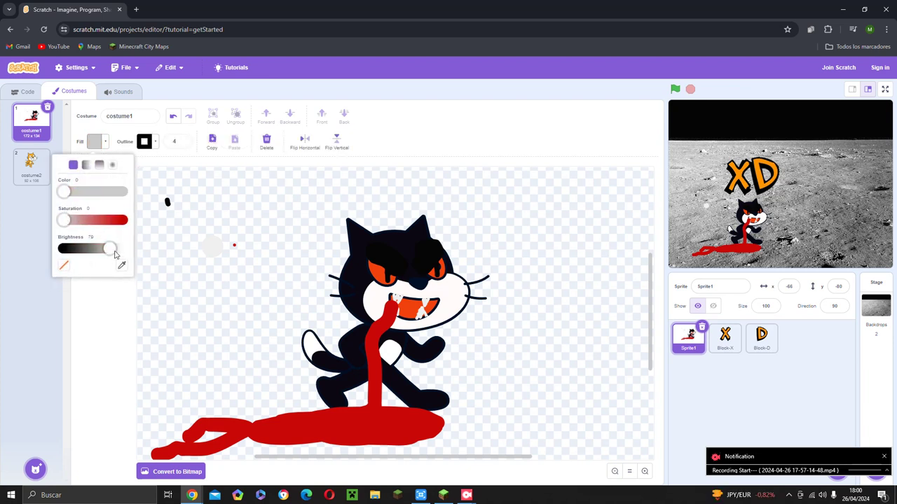
pyautogui.click(112, 191)
pyautogui.click(183, 185)
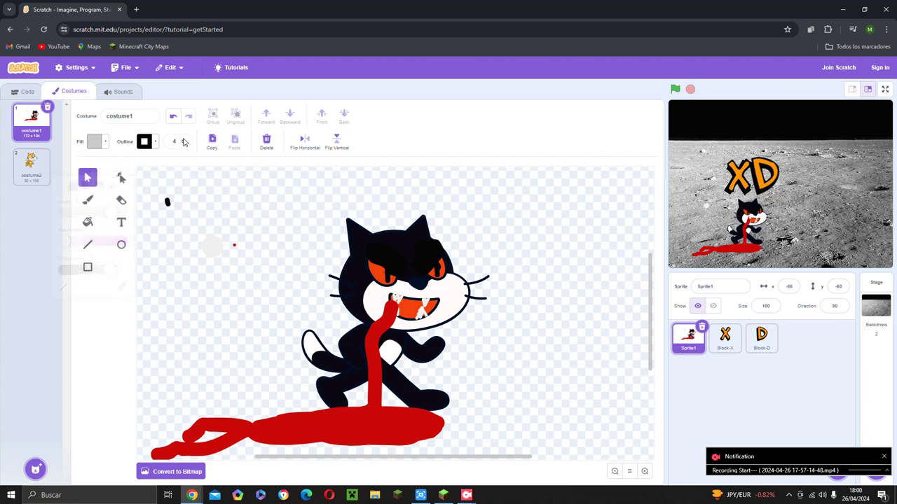
pyautogui.click(185, 144)
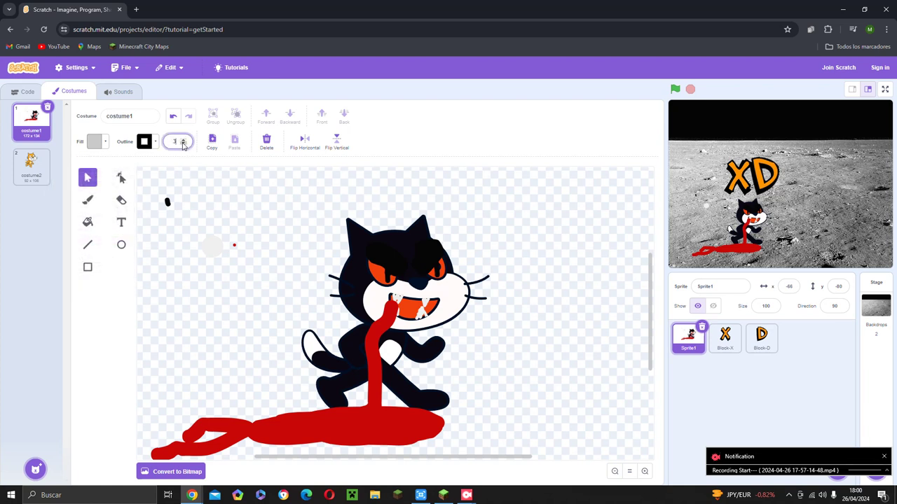
pyautogui.click(184, 142)
pyautogui.click(184, 142)
# Step: Paint pure white claws on the cat's hands and feet with the brush size set to 3
pyautogui.click(85, 199)
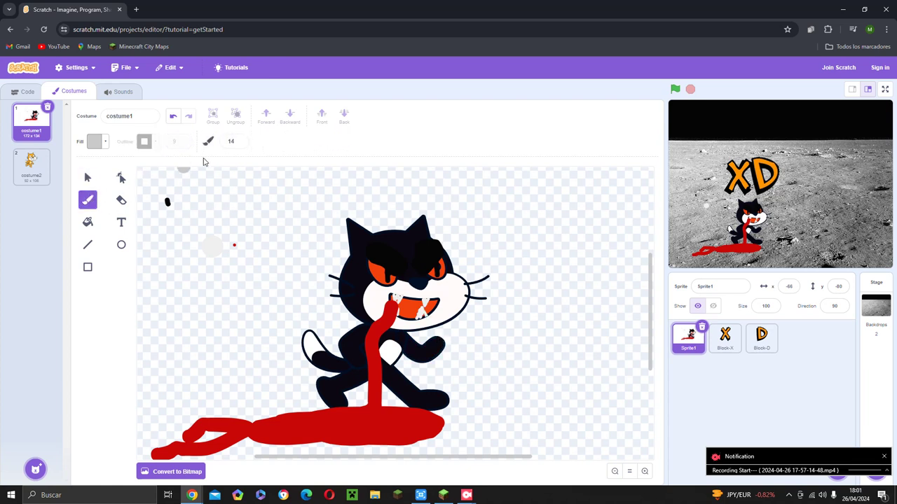
pyautogui.click(240, 144)
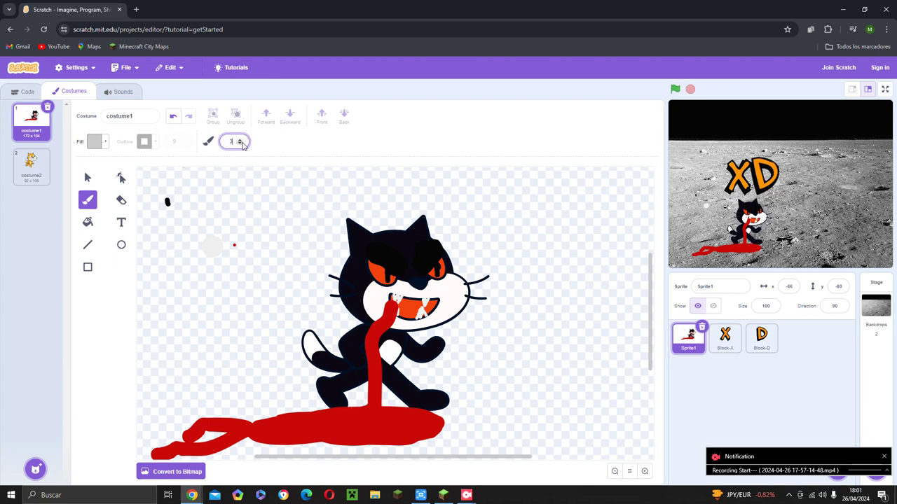
pyautogui.click(103, 144)
pyautogui.click(120, 203)
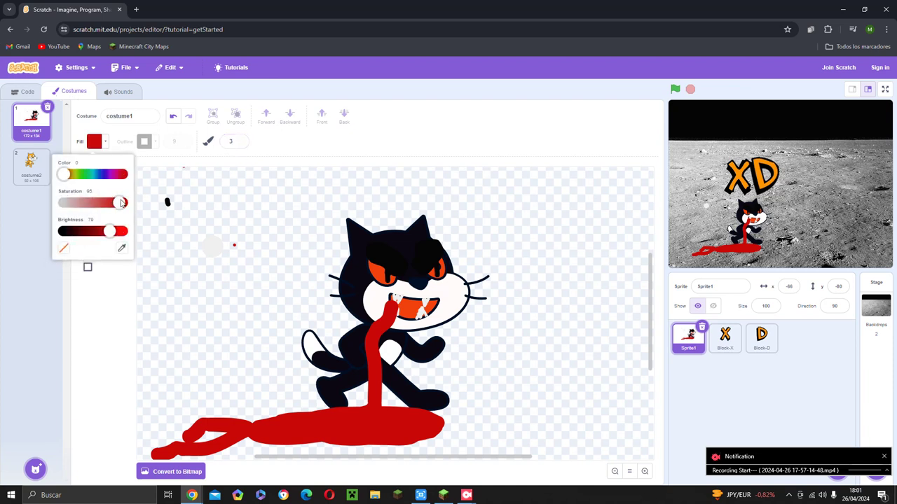
pyautogui.moveTo(114, 228); pyautogui.dragTo(60, 203)
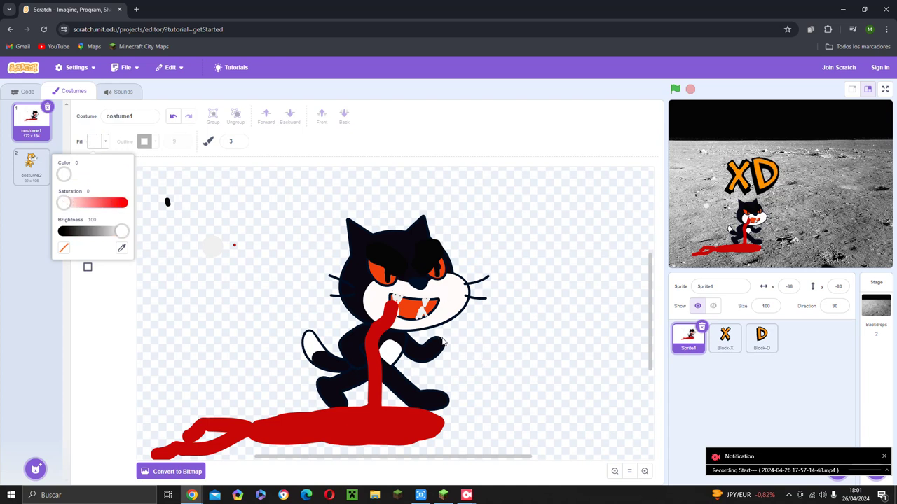
pyautogui.click(438, 341)
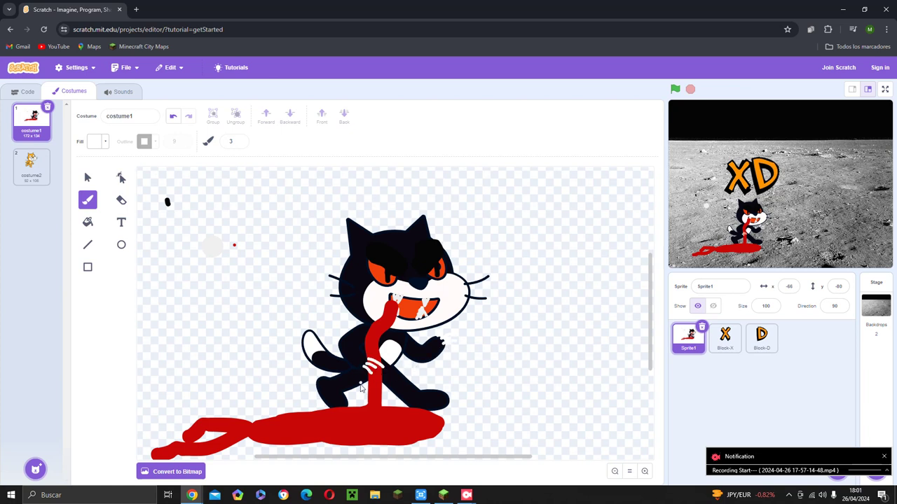
pyautogui.moveTo(343, 405)
pyautogui.mouseDown()
pyautogui.moveTo(358, 417)
pyautogui.moveTo(336, 417)
pyautogui.mouseUp()
# Step: View the finished cat on the stage in full-screen mode
pyautogui.click(884, 91)
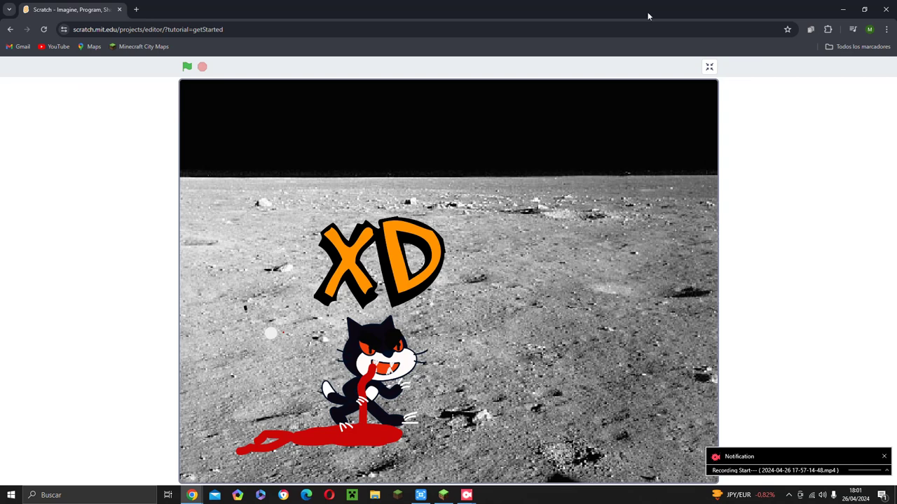
pyautogui.click(710, 65)
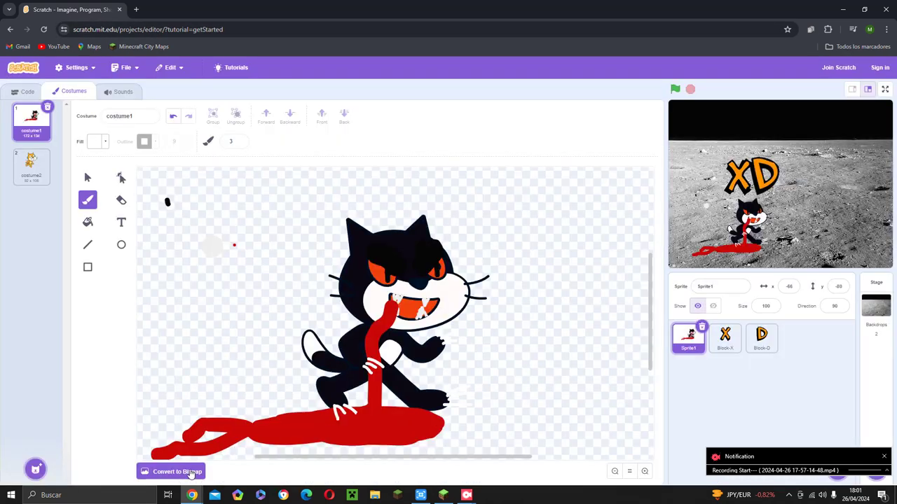
pyautogui.click(885, 90)
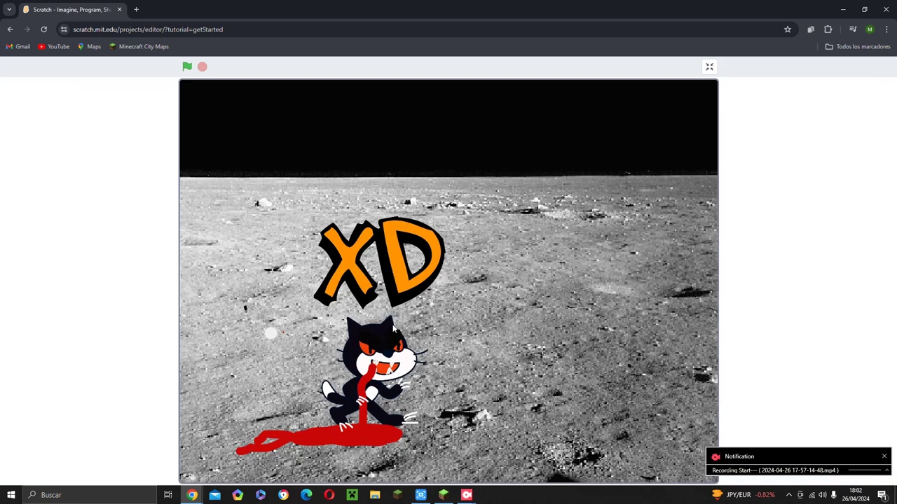
pyautogui.click(466, 495)
pyautogui.click(70, 442)
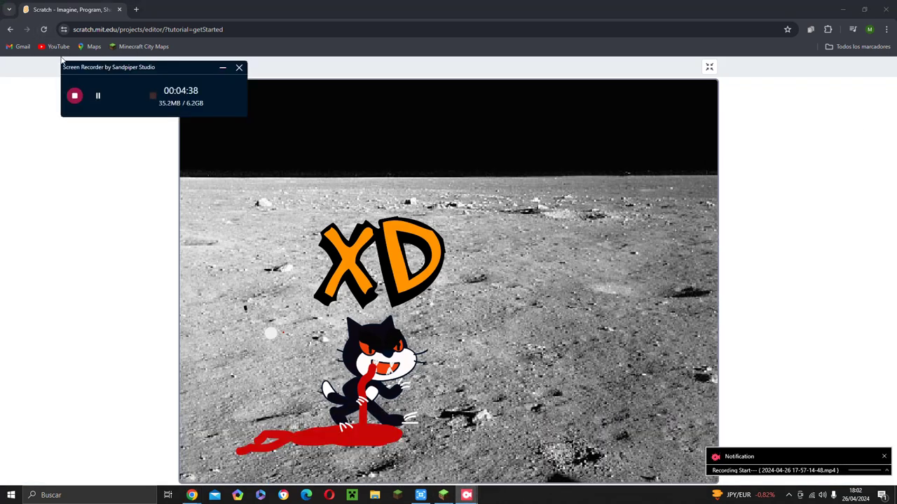